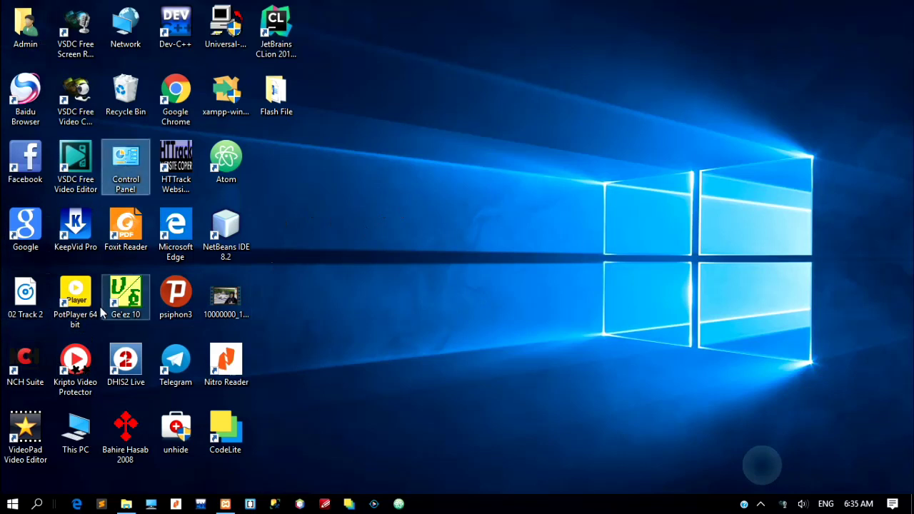
From the Start menu's account options, open the Admin account's settings
click(19, 505)
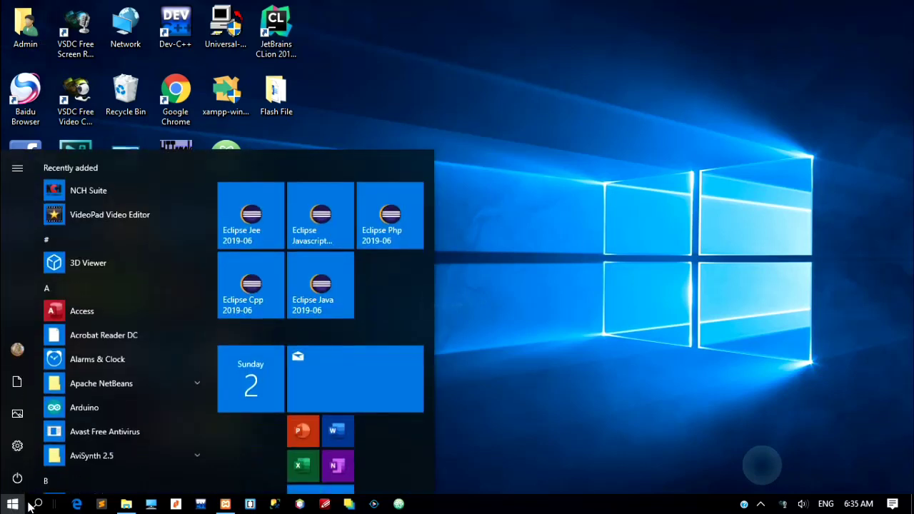
click(38, 504)
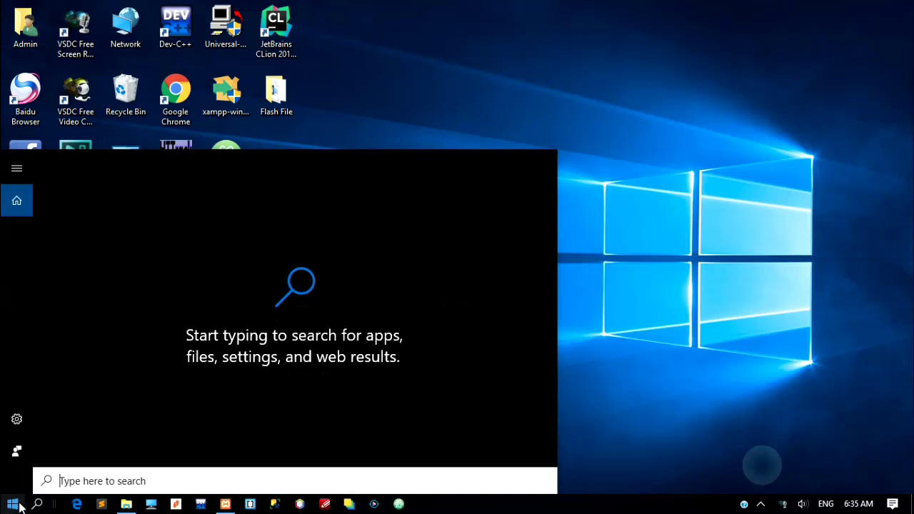
click(13, 504)
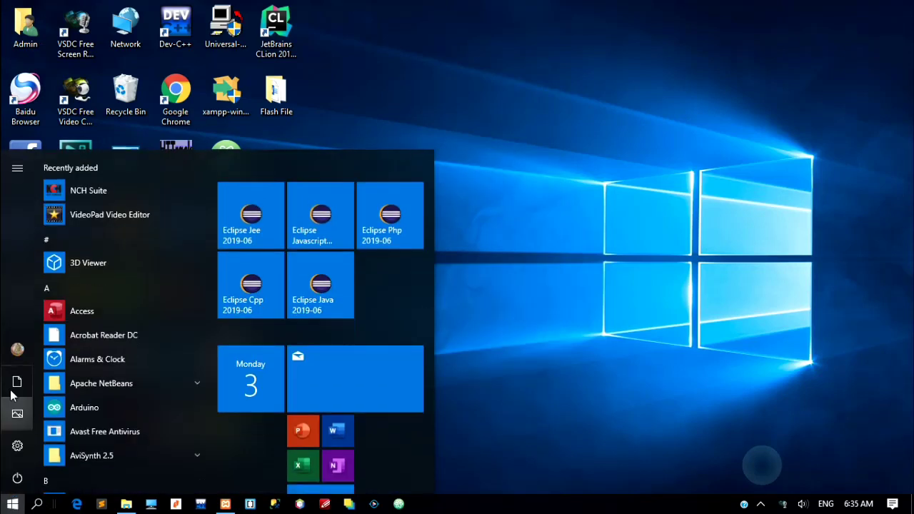
click(17, 350)
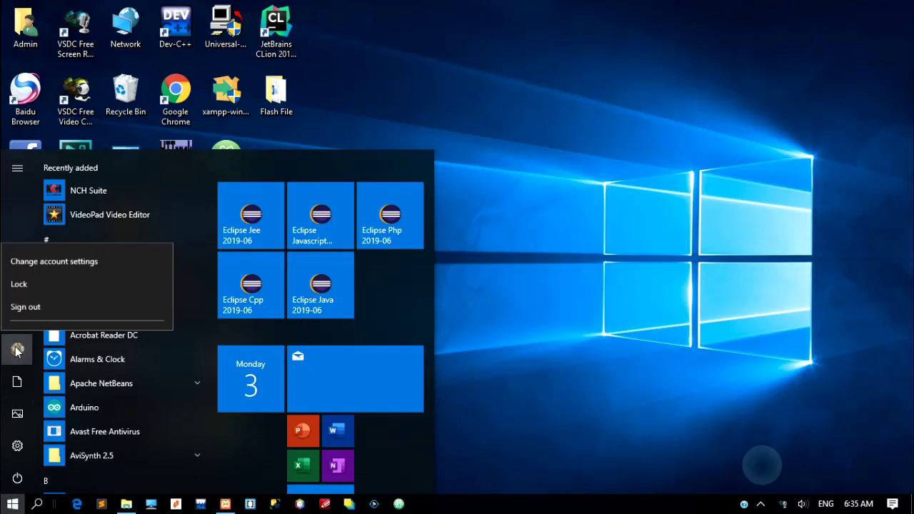
click(18, 350)
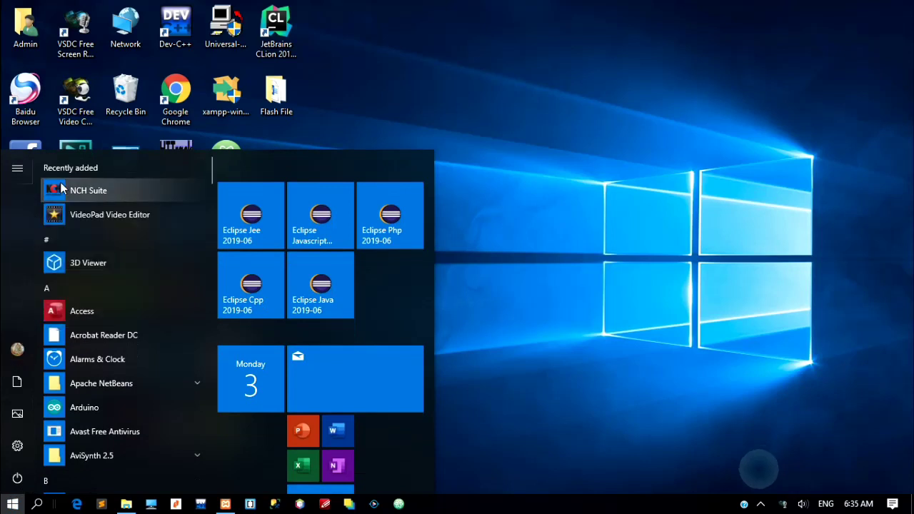
click(18, 349)
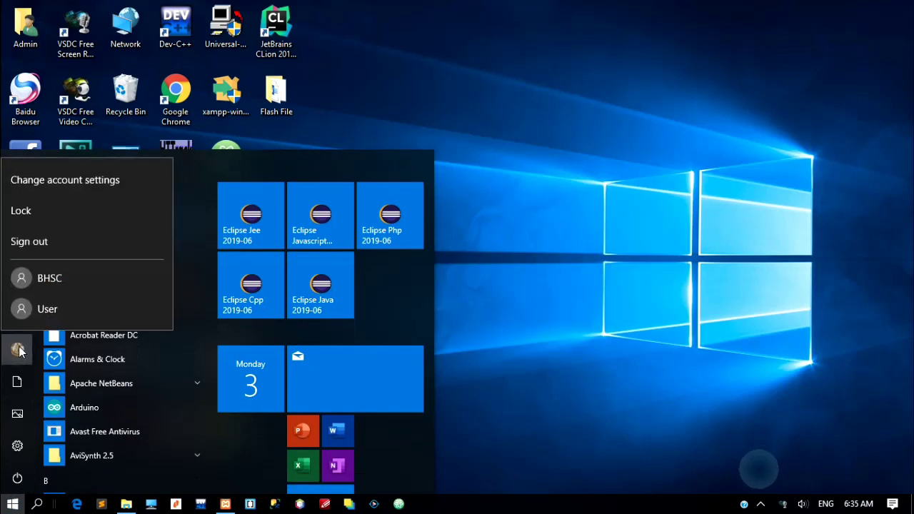
click(46, 180)
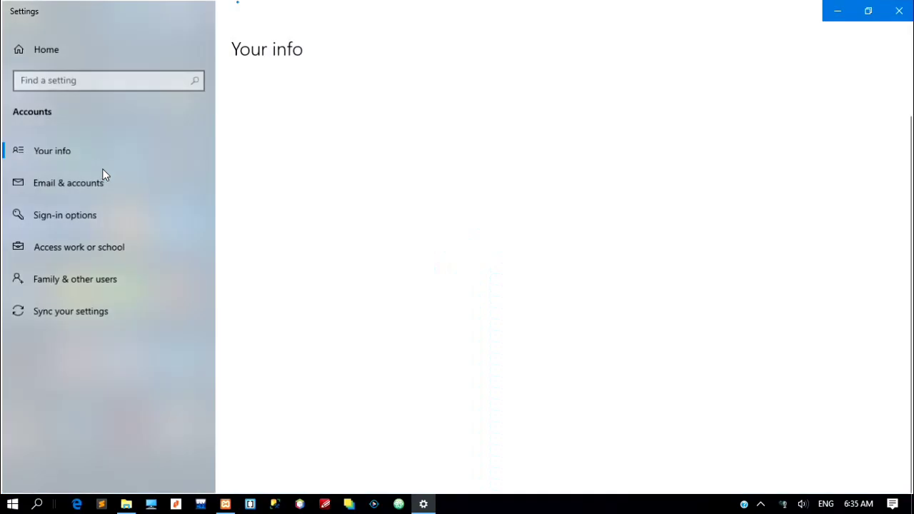
Go to Sign-in options and begin changing the account password
click(83, 215)
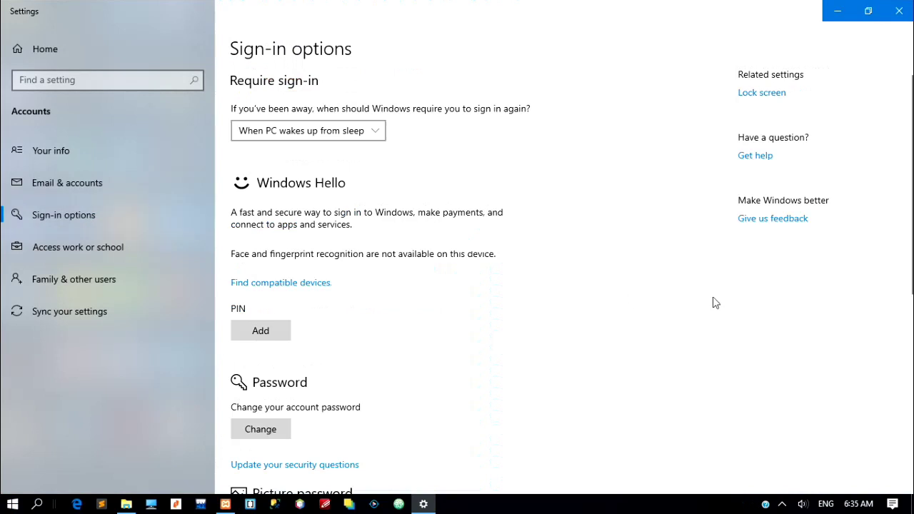
scroll(911, 254, down, 3)
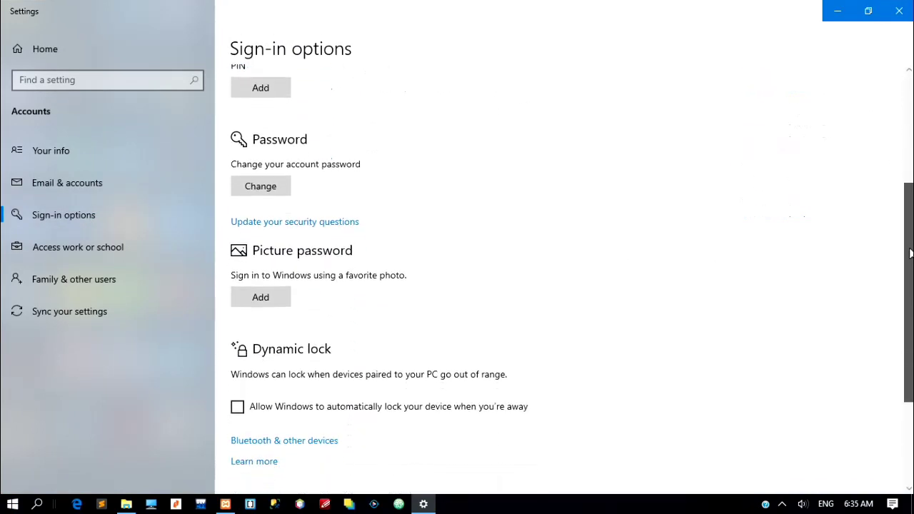
click(260, 187)
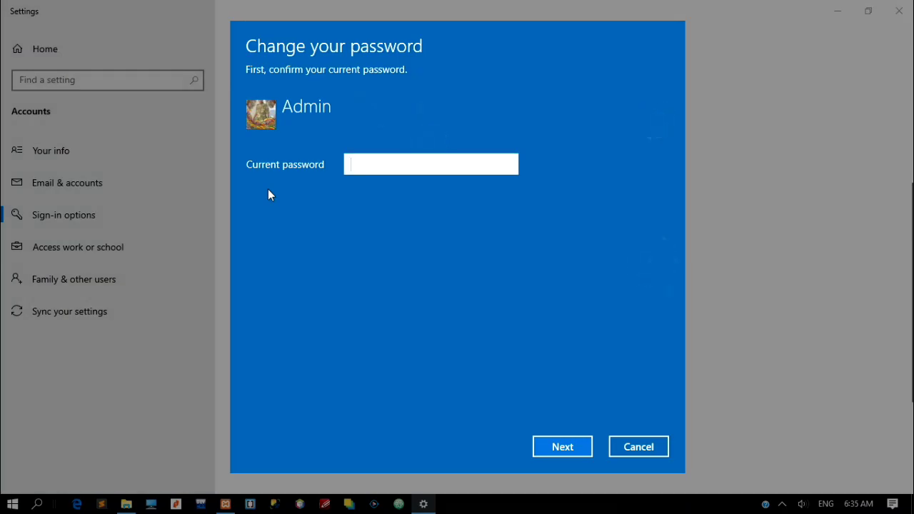
Confirm the Admin account's current password
text(12345)
click(608, 19)
key(Return)
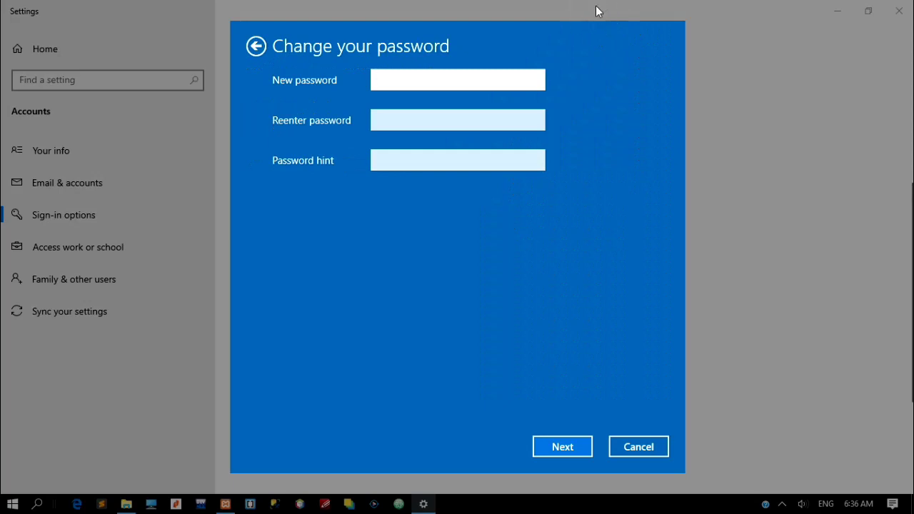
Enter and re-enter the new password with hint '2', finish, and close Settings
text(12345)
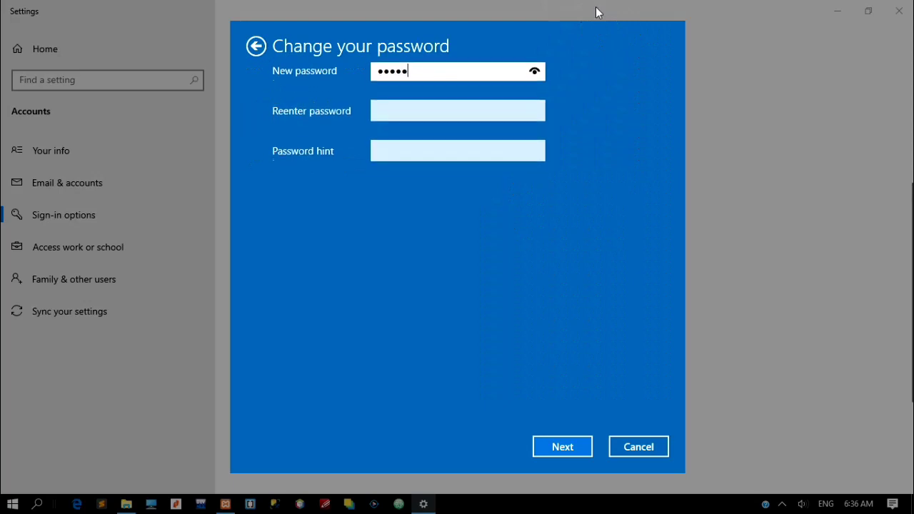
key(Tab)
text(12)
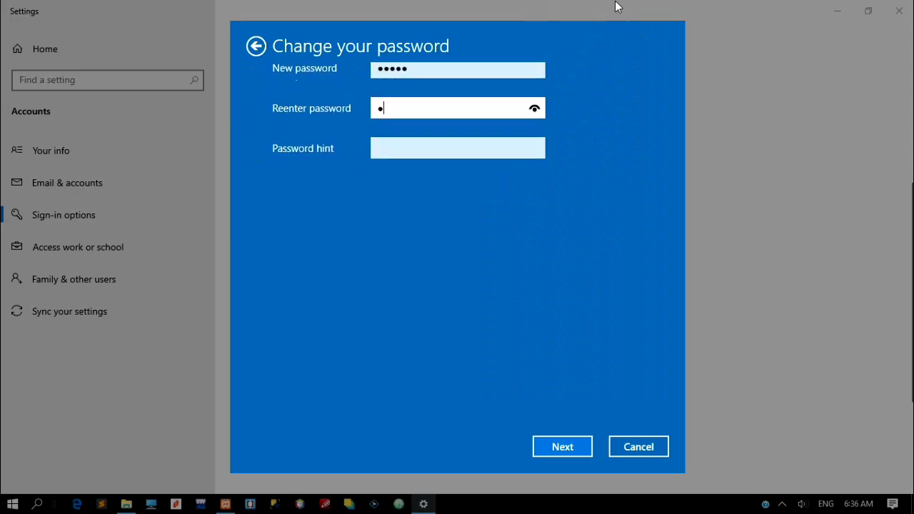
text(345)
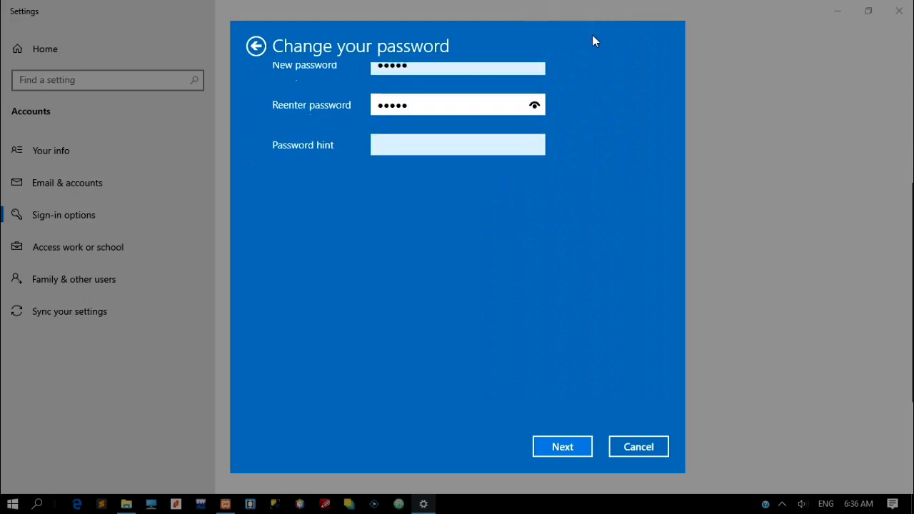
key(Tab)
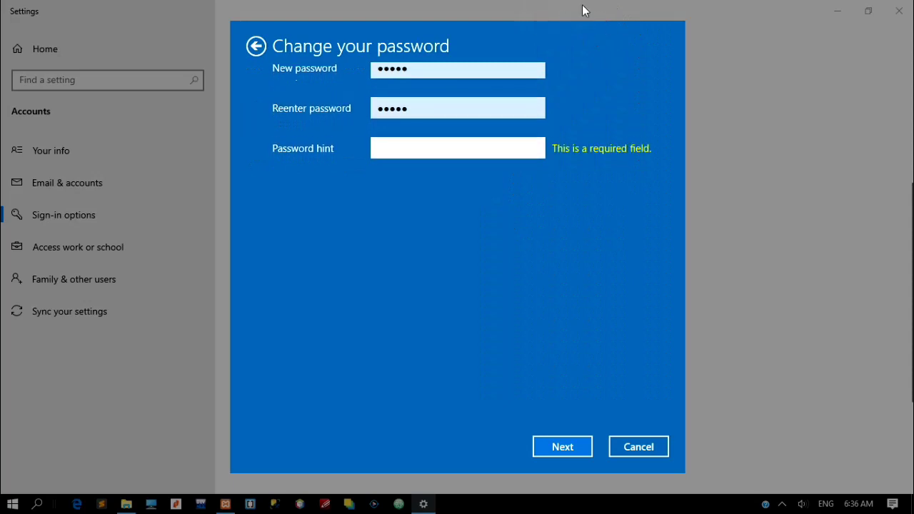
text(2)
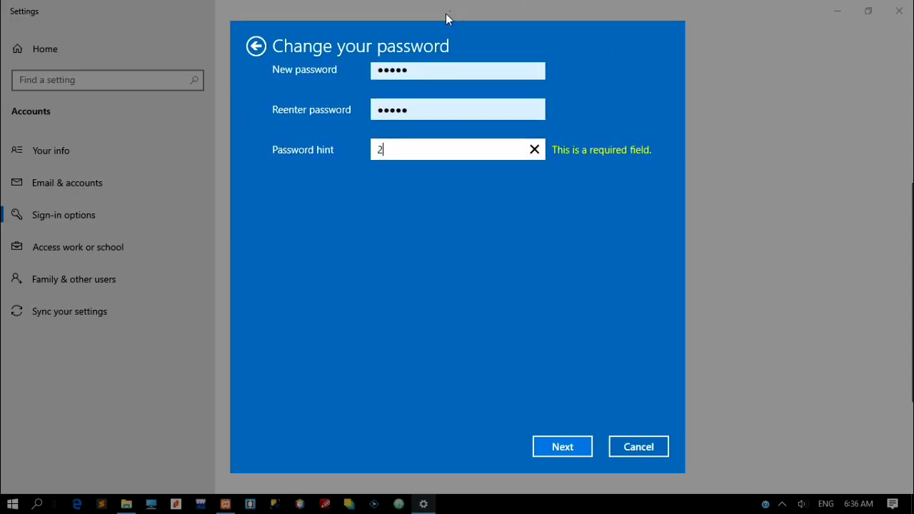
key(Return)
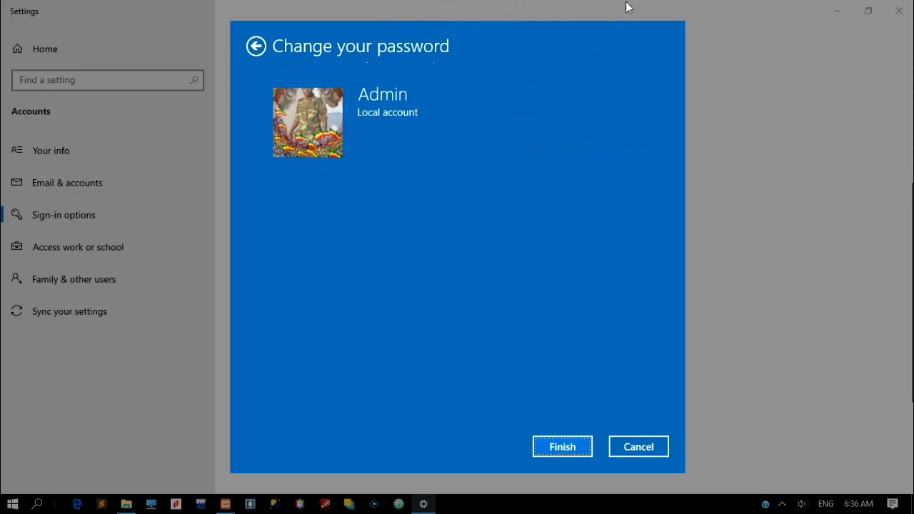
key(Return)
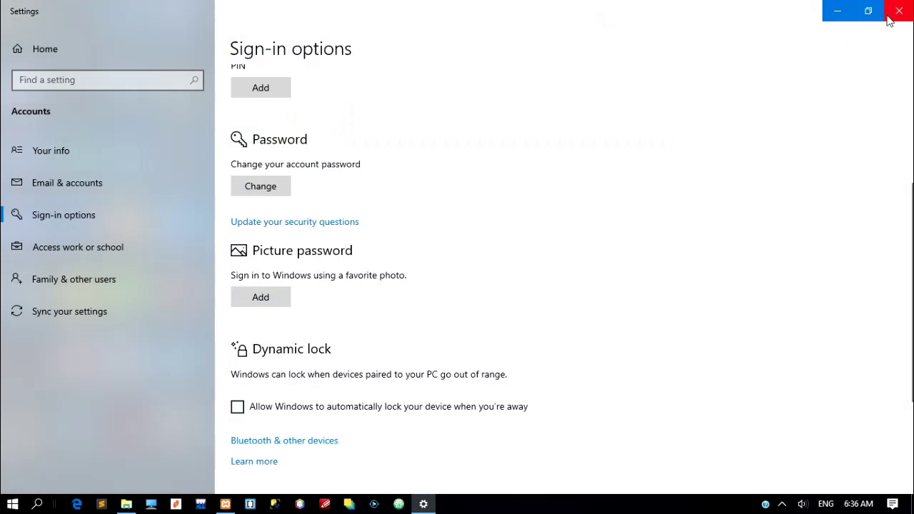
click(902, 13)
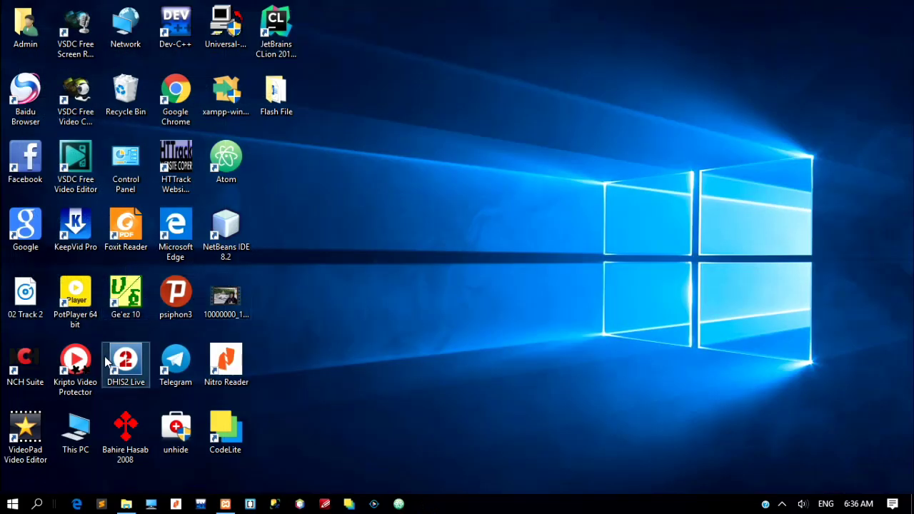
Open Control Panel through Start search and go to User Accounts
double_click(126, 170)
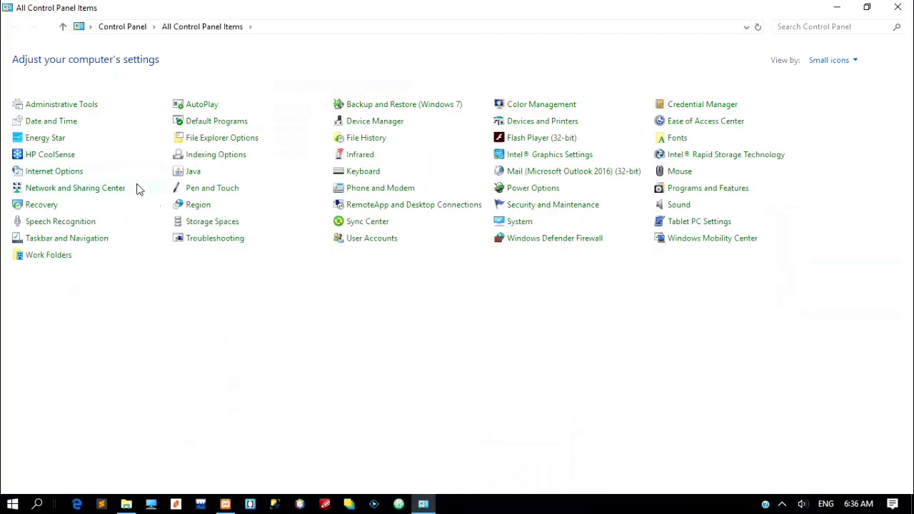
click(897, 11)
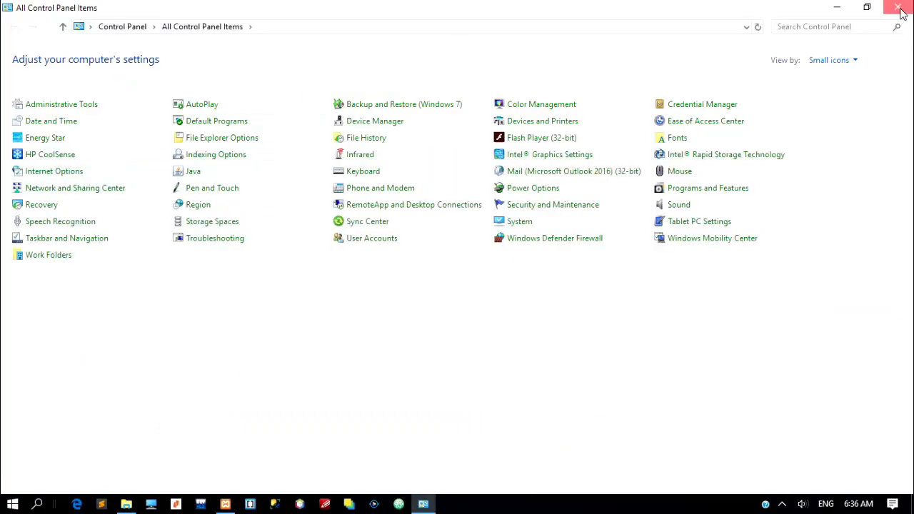
key(super)
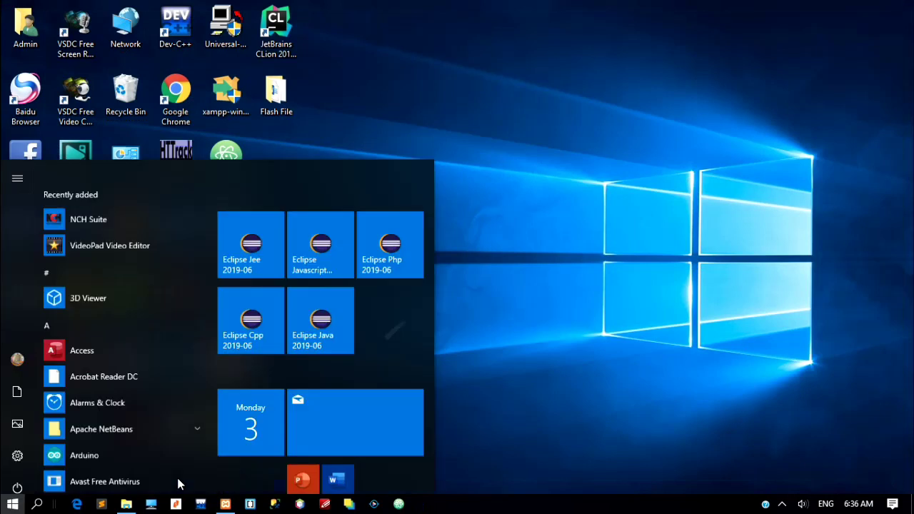
text(cmd)
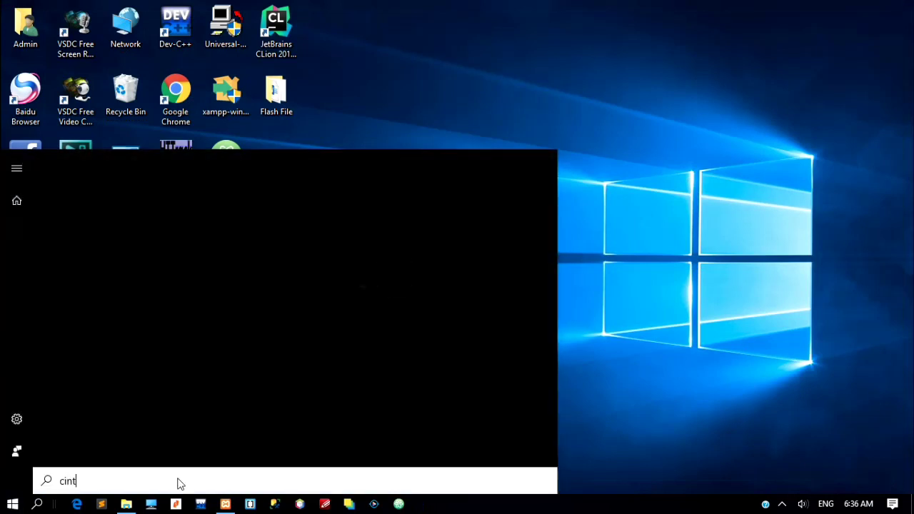
key(BackSpace)
key(BackSpace)
text(ontrol)
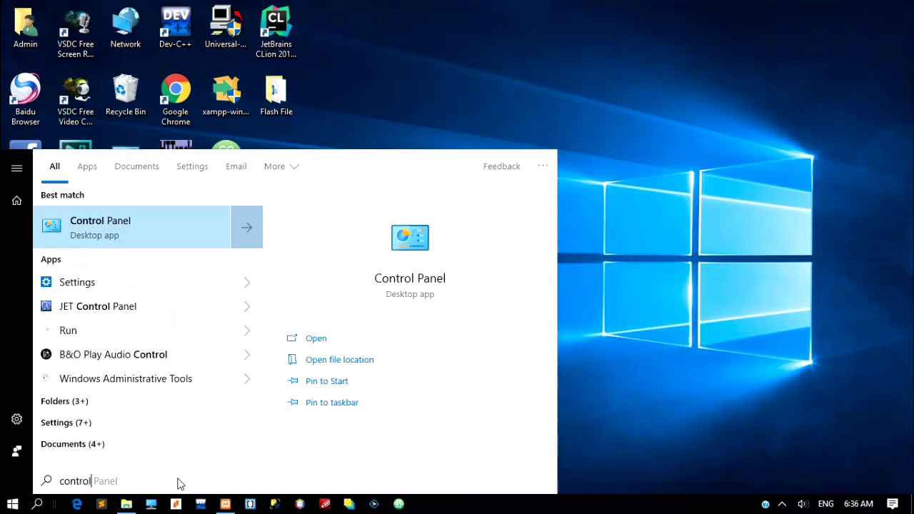
key(Return)
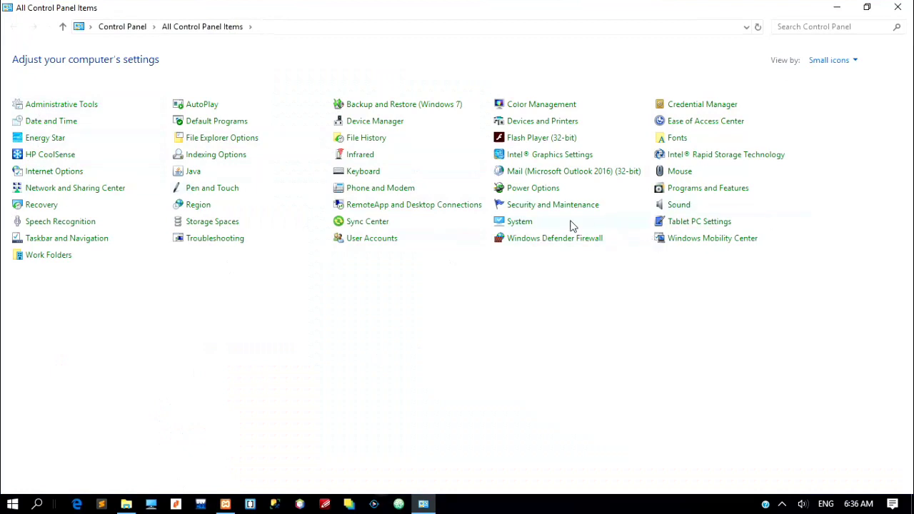
click(370, 241)
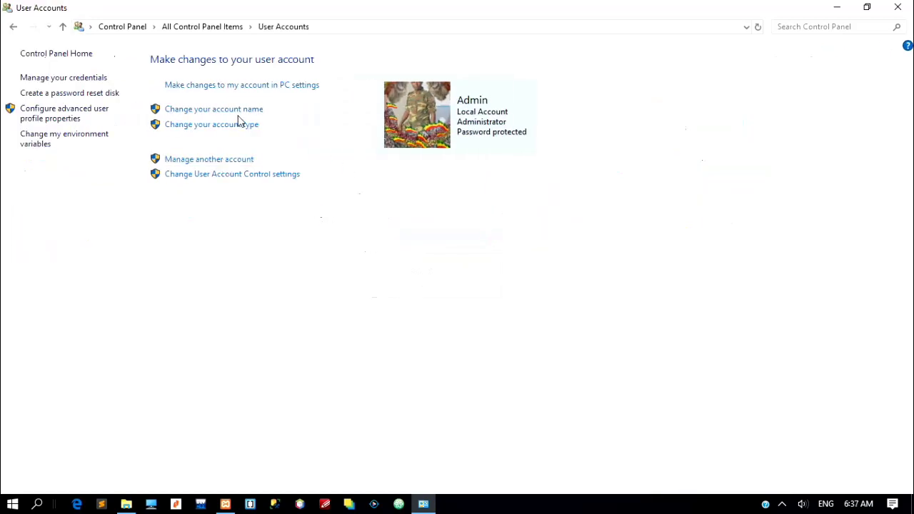
Open 'Manage another account' to list the Admin, BHSC and User accounts
click(237, 113)
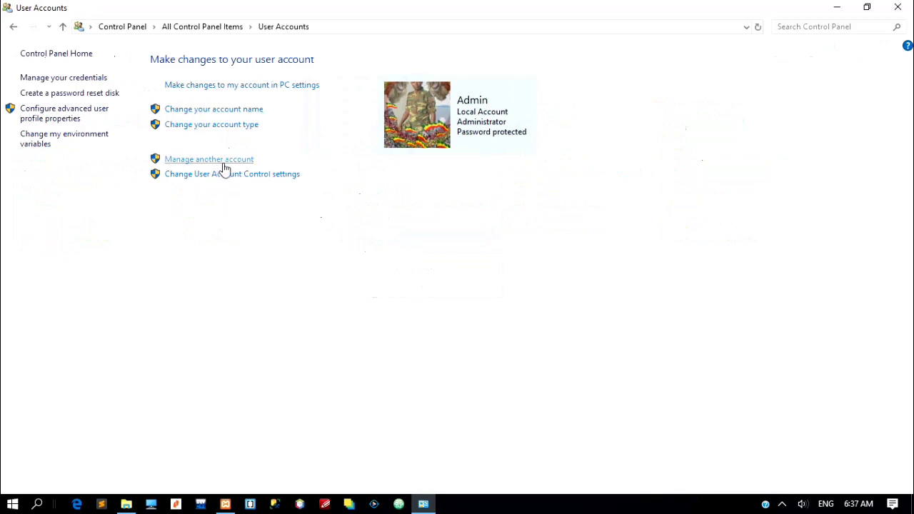
click(214, 159)
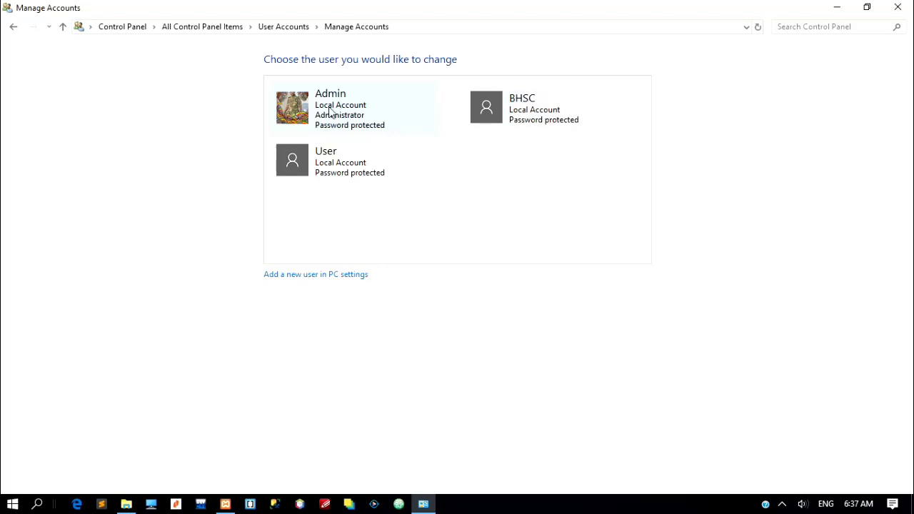
Change the User account's name to Mogess
click(343, 167)
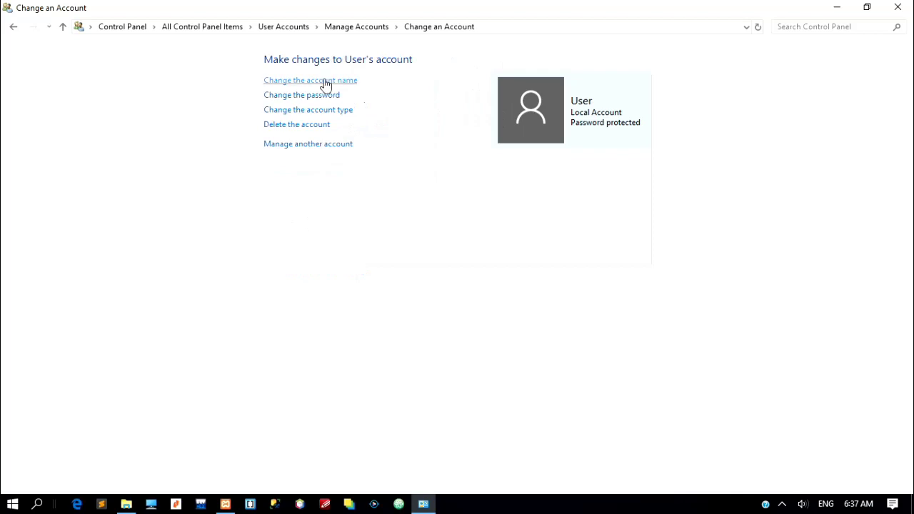
click(326, 84)
text(Mogess)
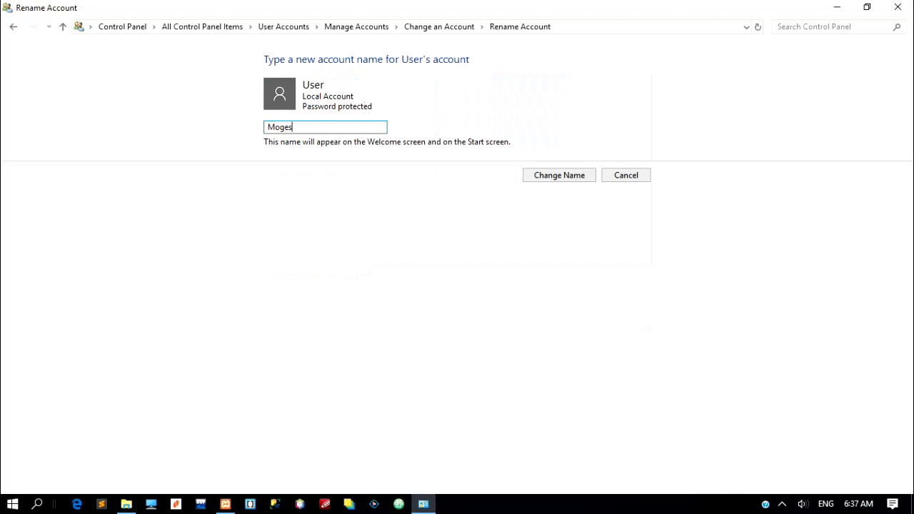
click(552, 178)
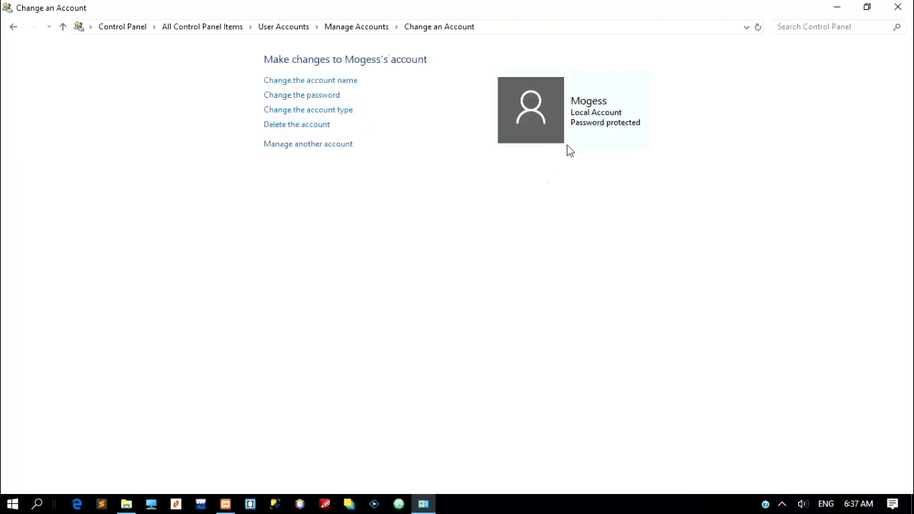
click(309, 99)
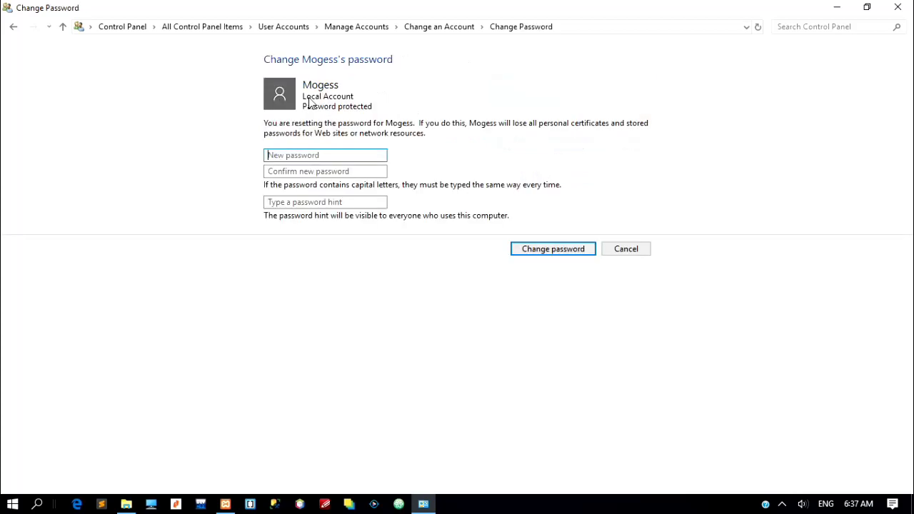
Type and confirm the new password for Mogess, leaving the hint blank
text(1)
click(325, 171)
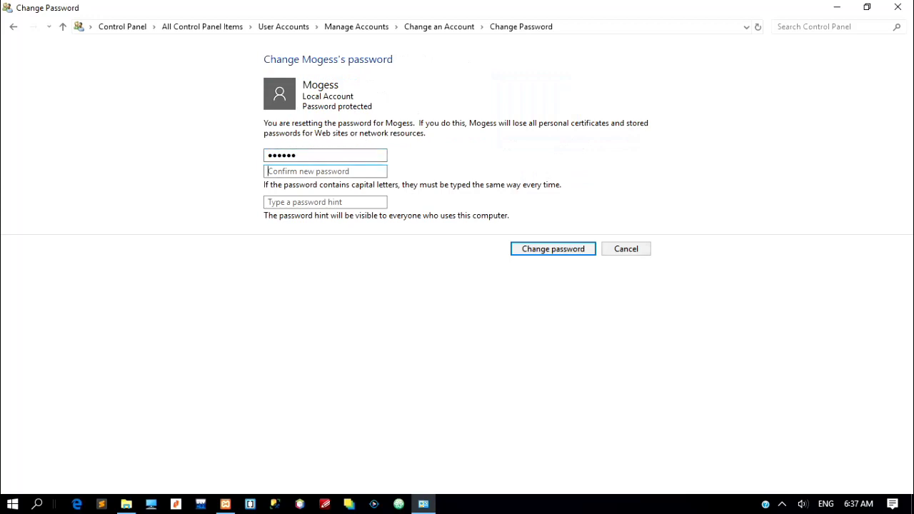
text(12)
click(374, 203)
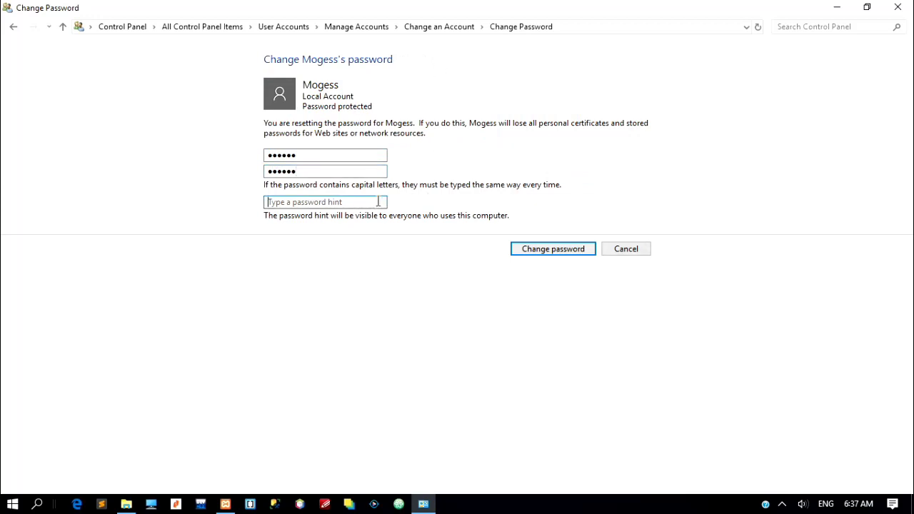
click(540, 255)
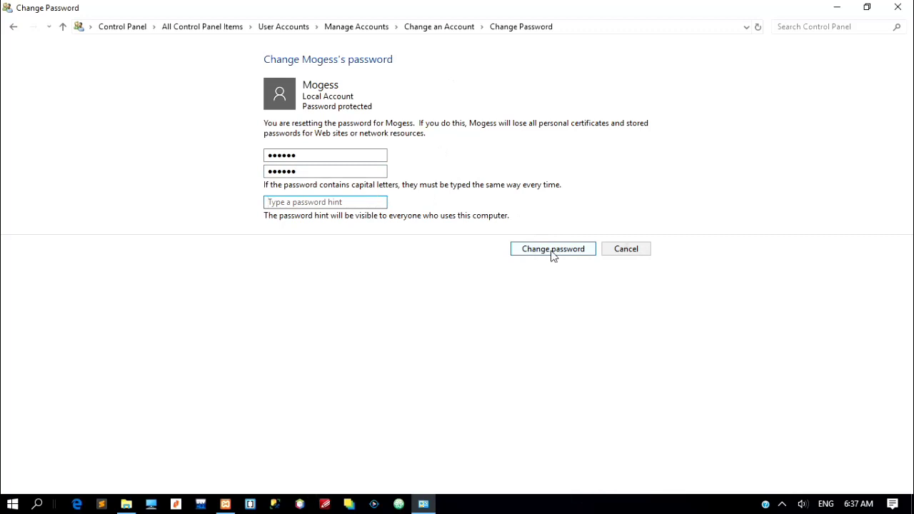
click(555, 254)
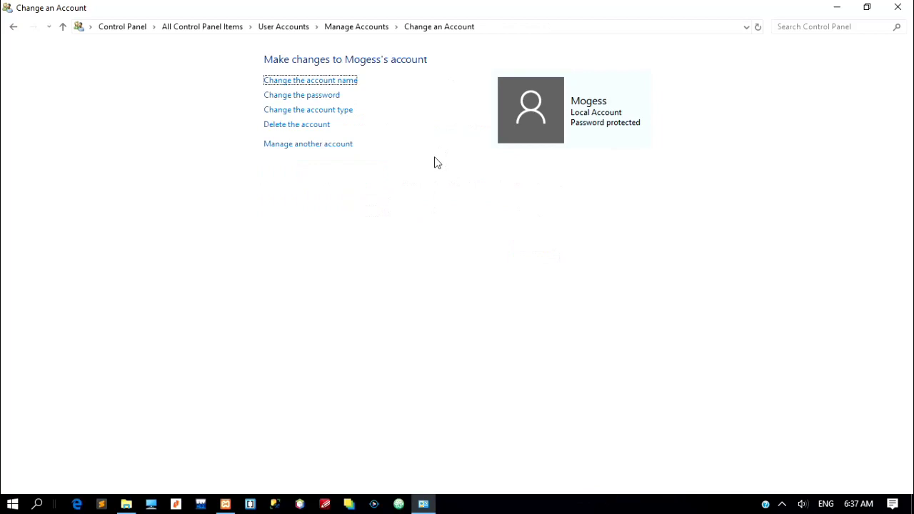
click(333, 114)
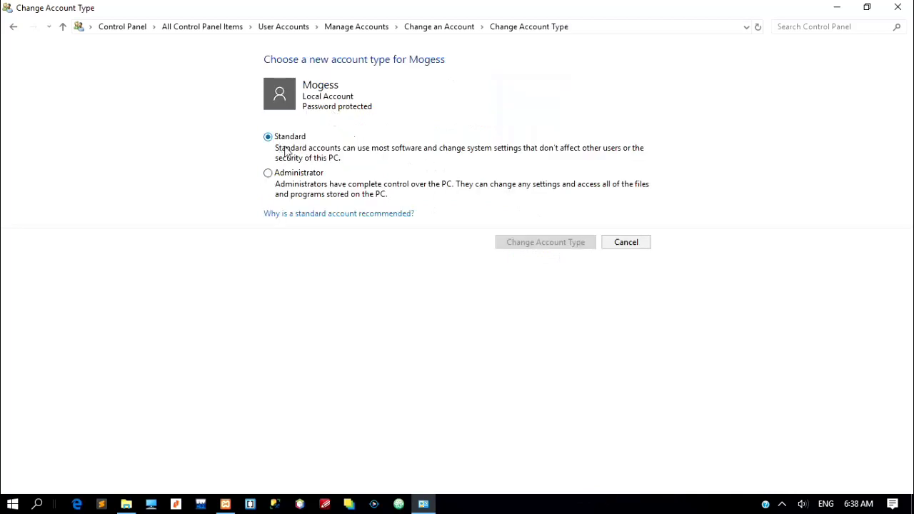
click(291, 178)
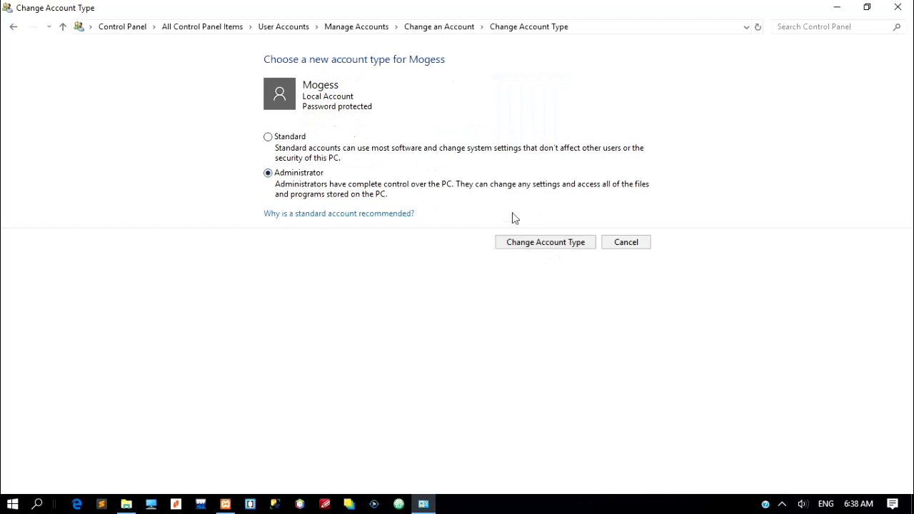
click(517, 245)
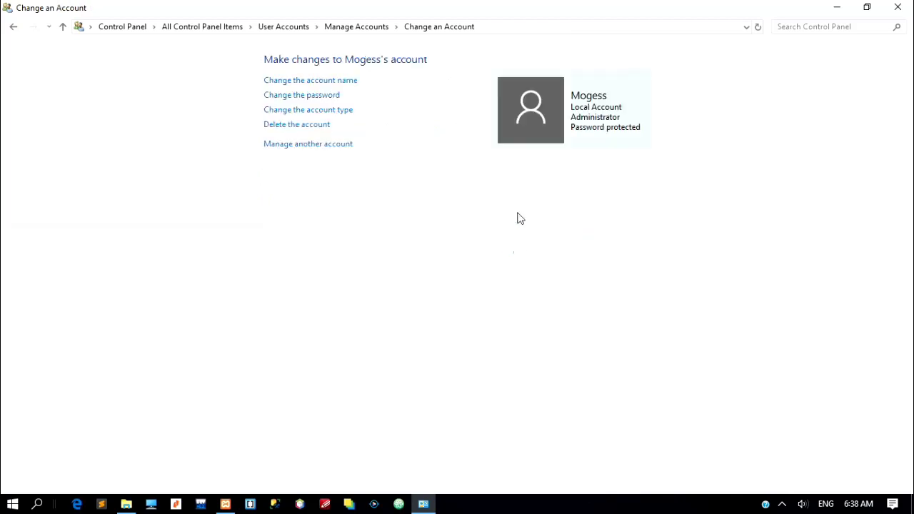
click(317, 111)
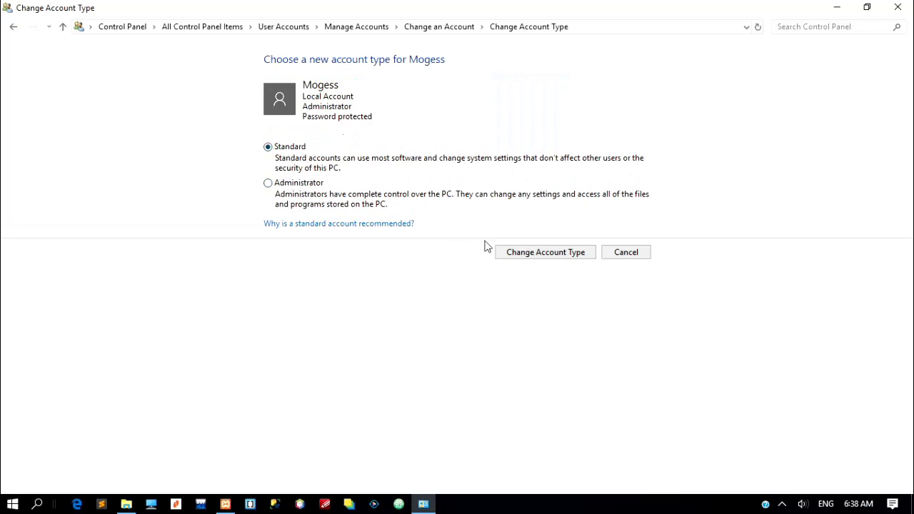
click(532, 259)
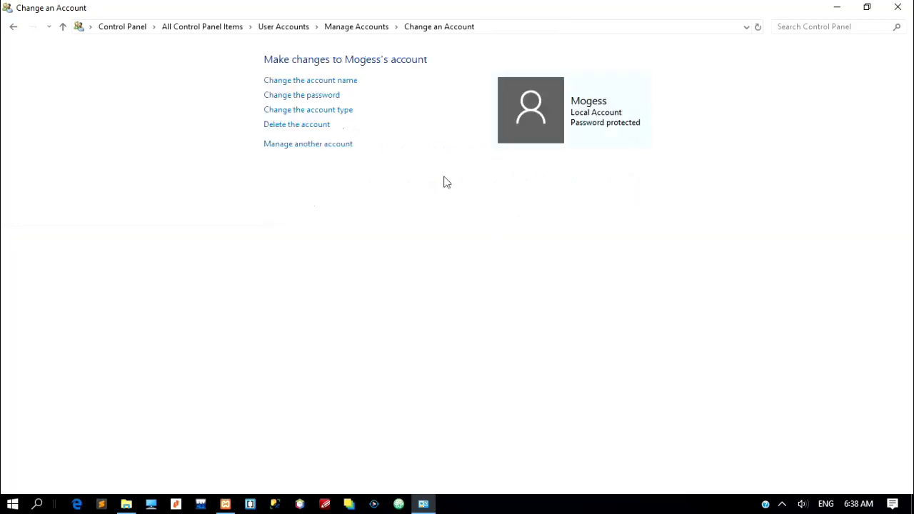
Start deleting the Mogess account, then cancel to keep it
click(309, 127)
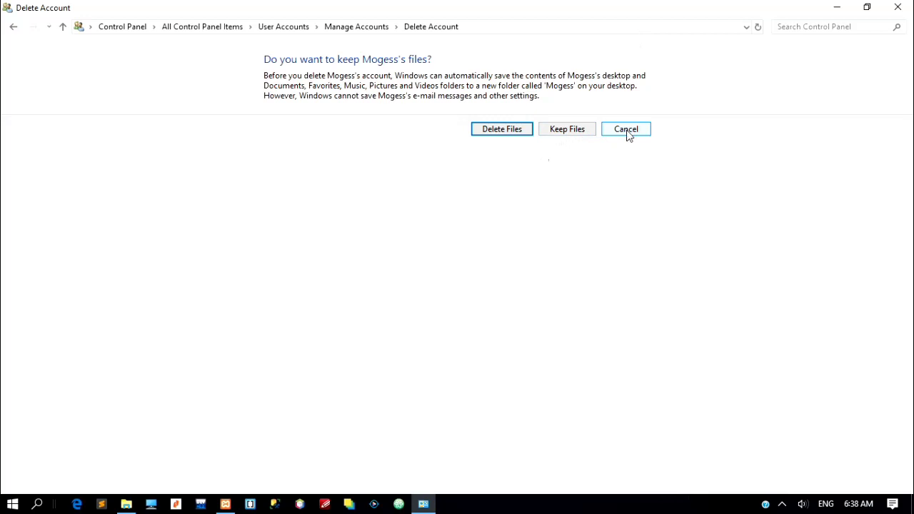
click(626, 131)
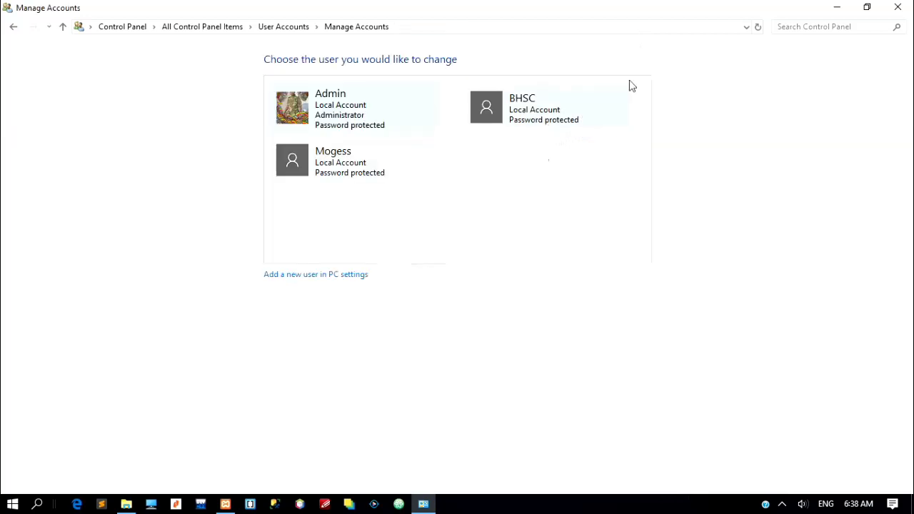
Close the Manage Accounts window and open the VSDC recorder's tray menu
click(900, 7)
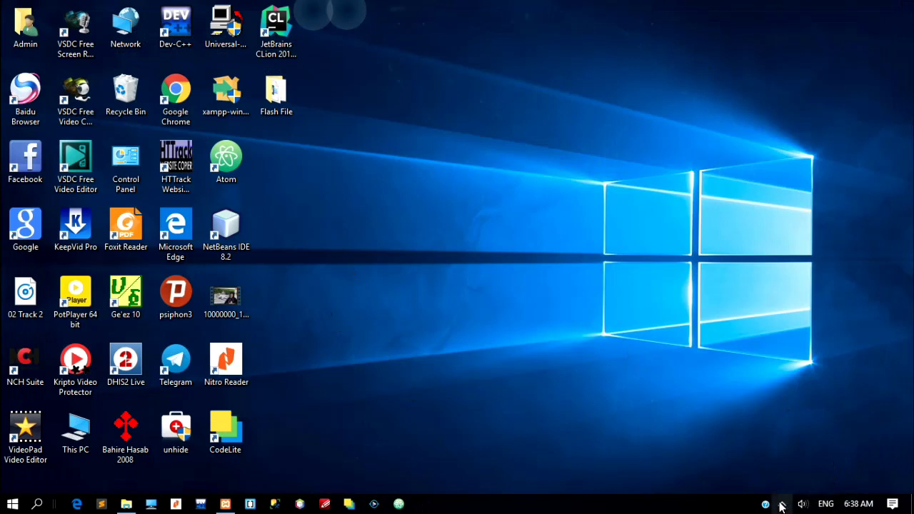
click(783, 505)
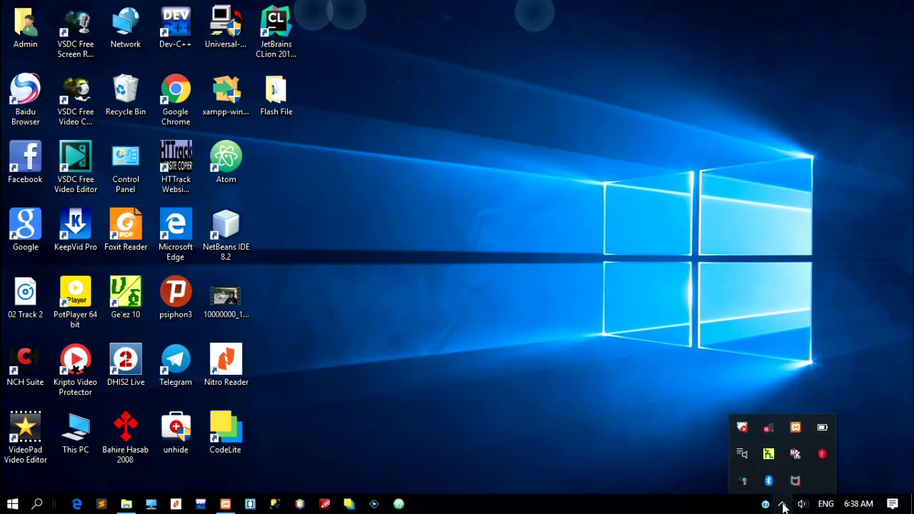
right_click(744, 484)
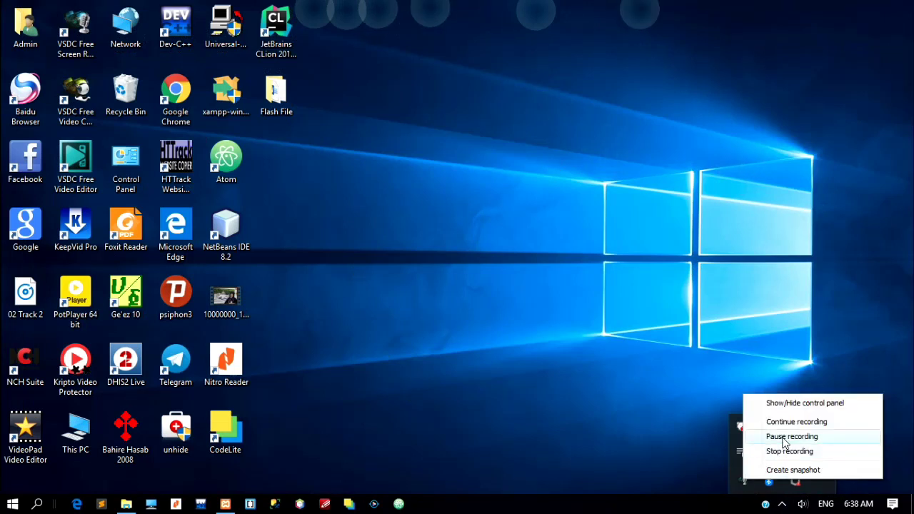